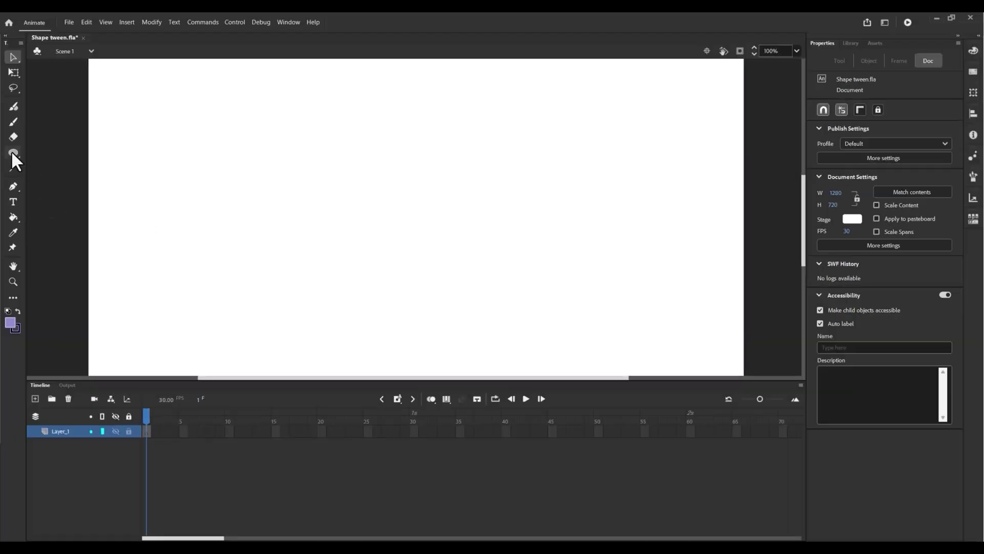
- Draw a lavender outlined circle with the Oval tool and move it to the stage's upper left
click(13, 153)
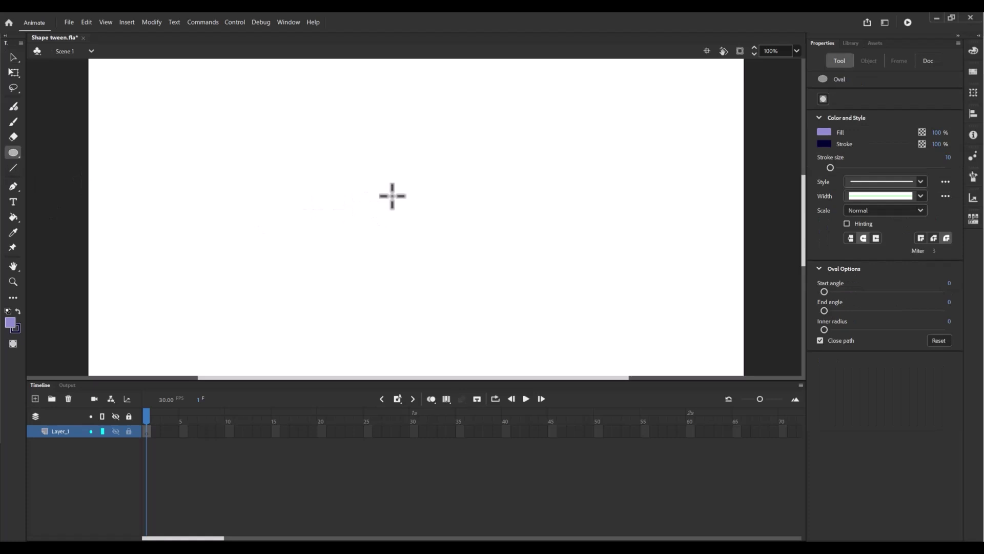
drag(394, 196, 452, 252)
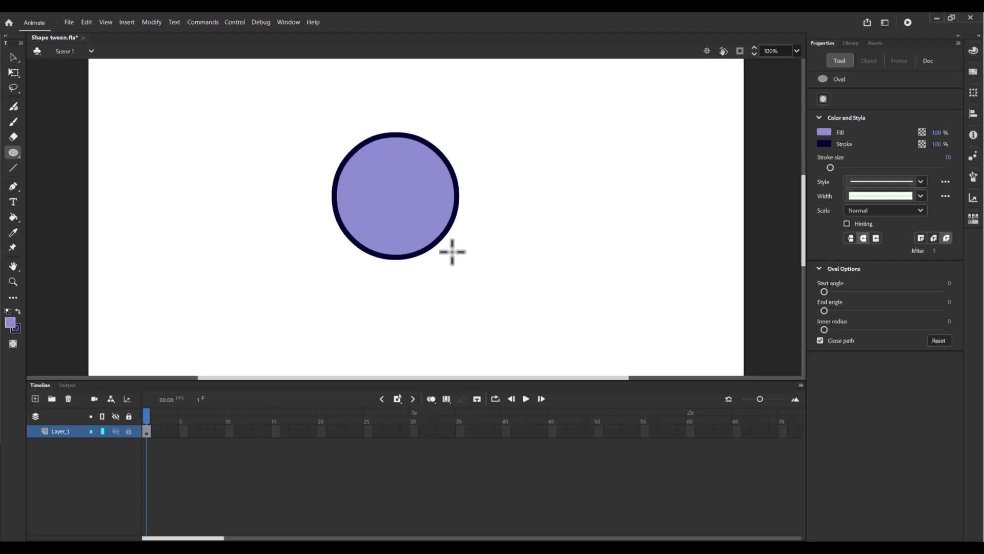
click(14, 58)
drag(301, 119, 479, 264)
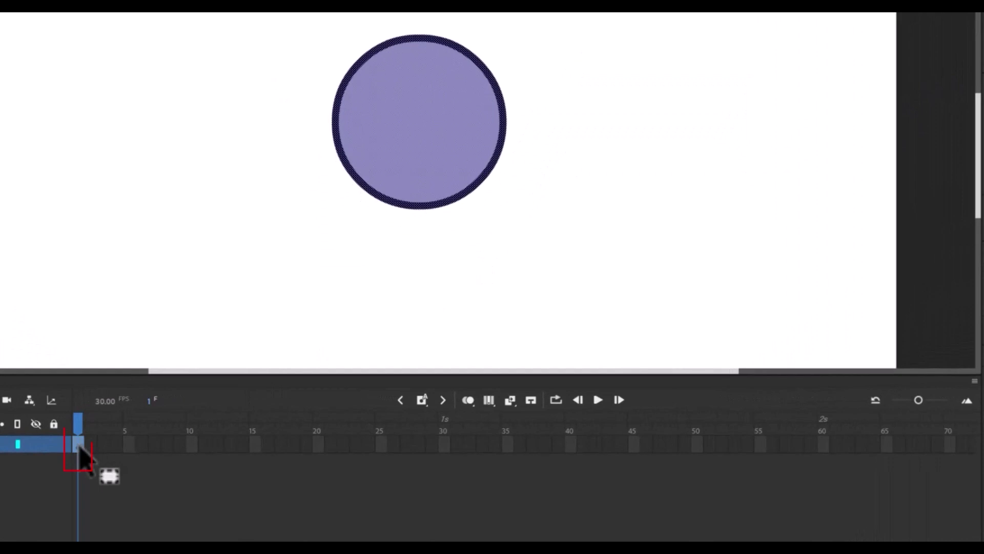
drag(440, 159, 158, 162)
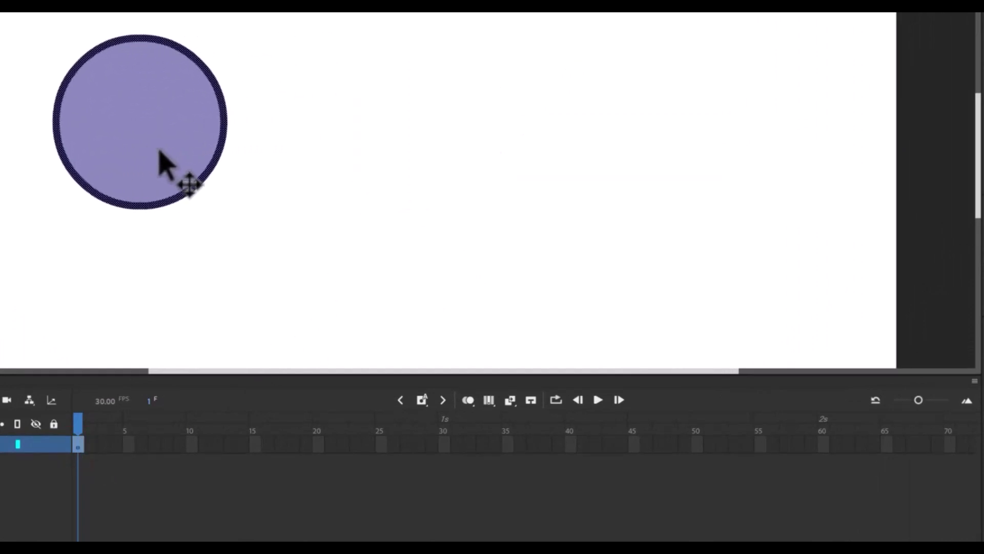
- Insert a blank keyframe at frame 30 and draw a PolyStar star on the stage's right
right_click(442, 442)
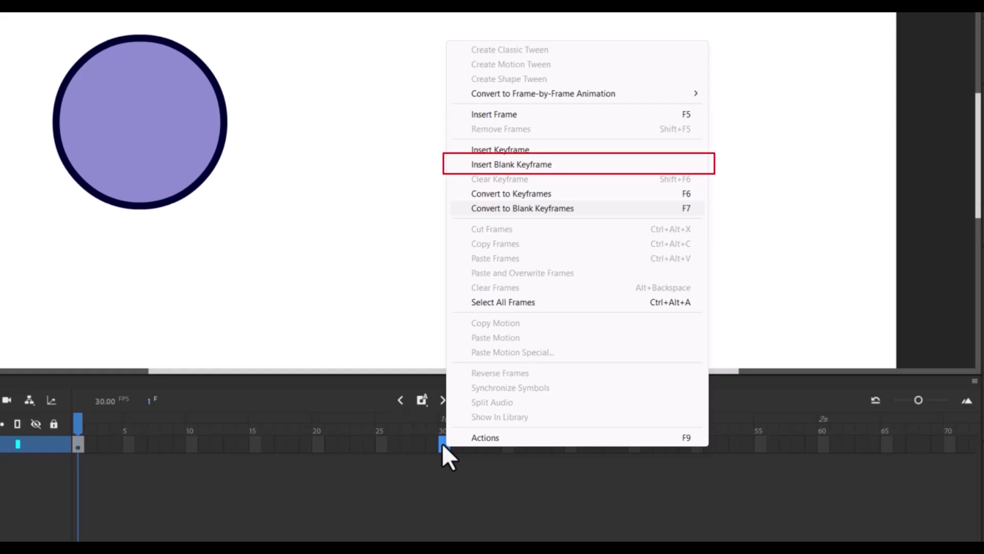
click(509, 169)
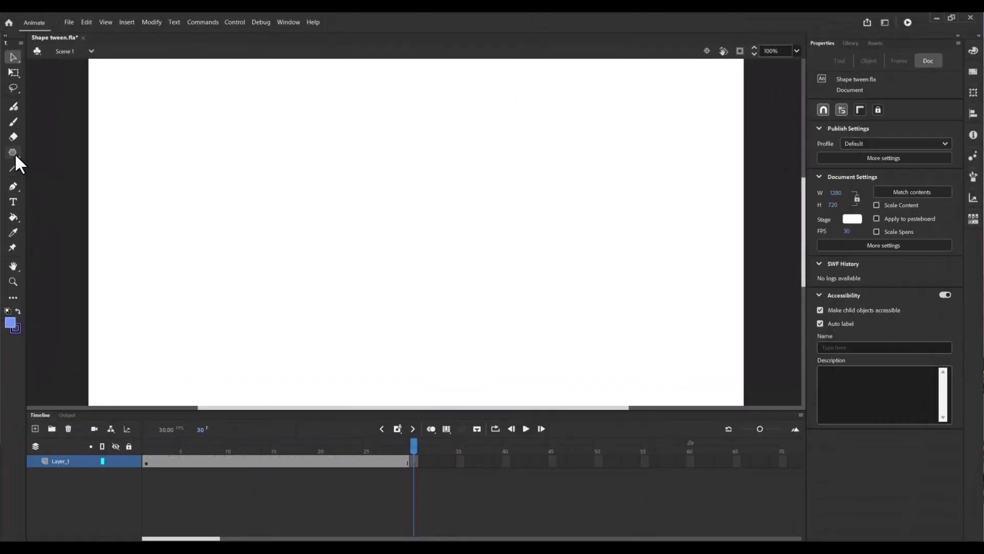
click(13, 153)
click(58, 202)
click(884, 294)
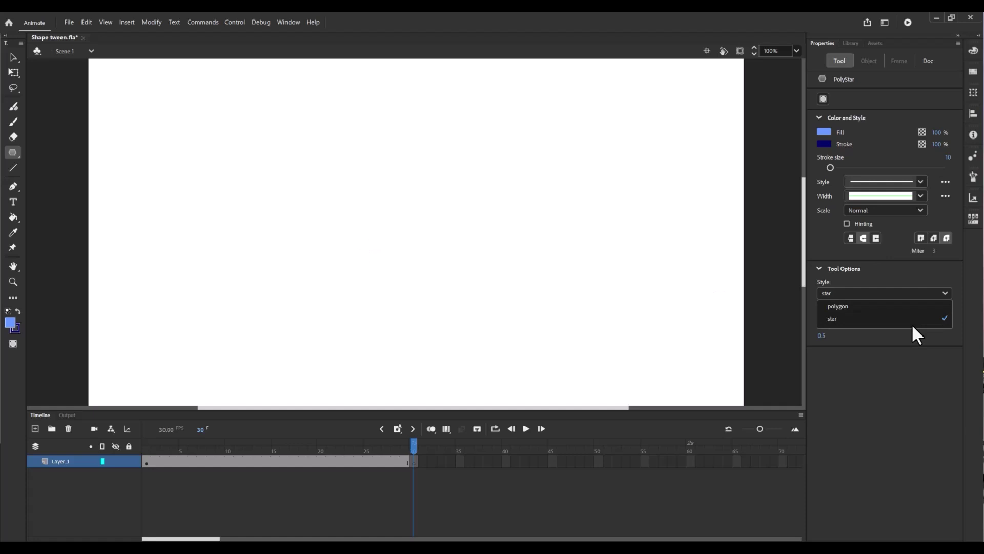
click(911, 323)
drag(630, 175, 591, 120)
- Make the star's fill and outline purple and enlarge the timeline panel
key(v)
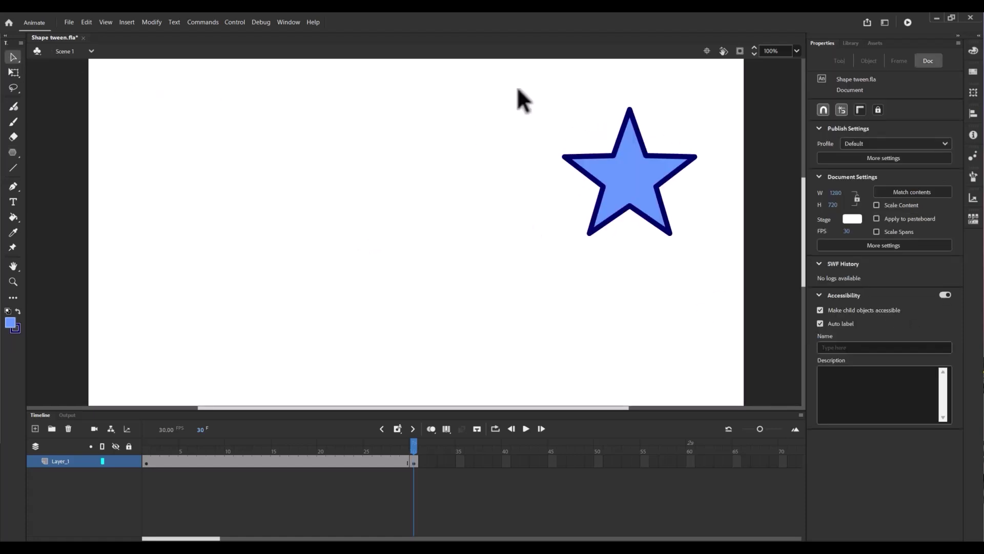
click(630, 177)
click(823, 176)
click(675, 280)
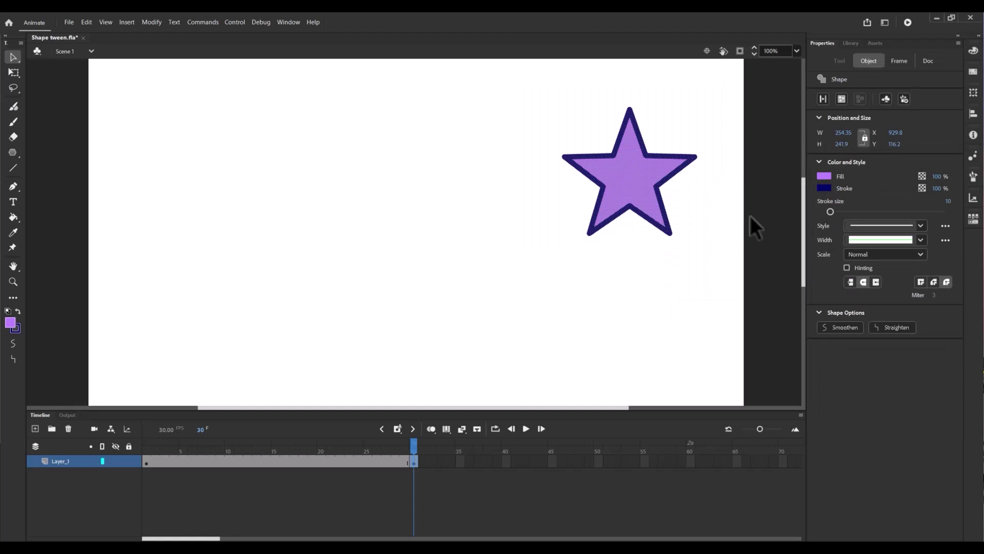
click(824, 189)
click(675, 292)
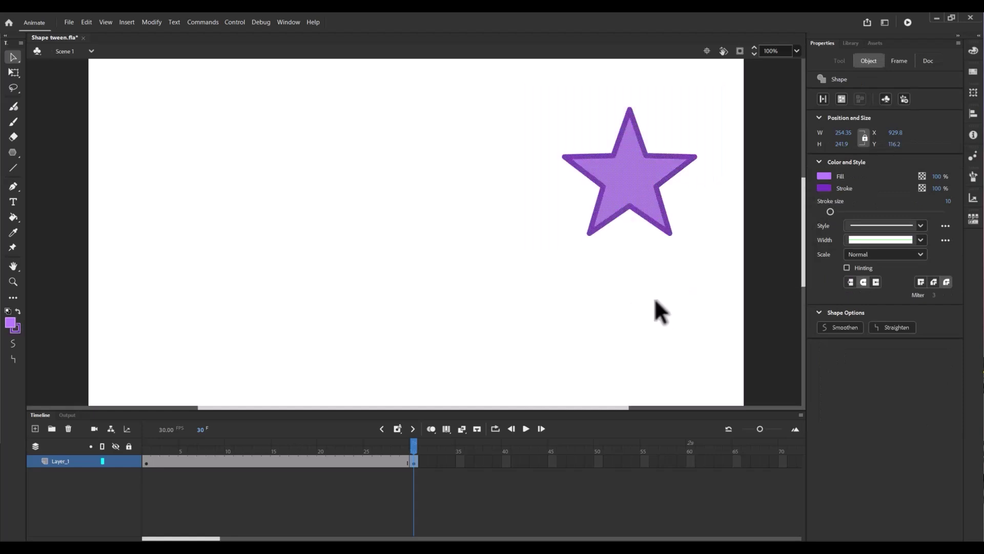
drag(415, 412, 415, 382)
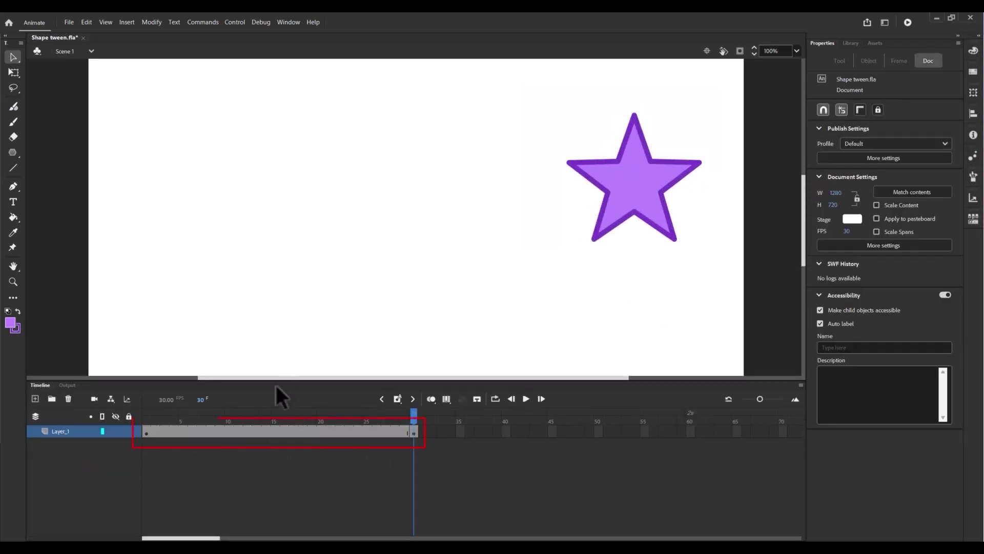
right_click(263, 431)
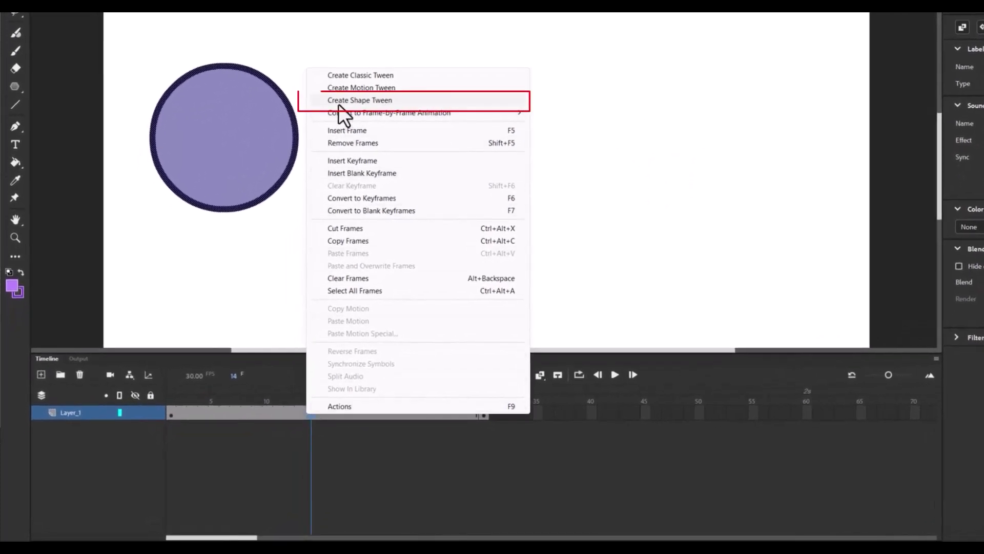
- Create a shape tween over frames 1–30 and play the circle-to-star morph three times
click(342, 101)
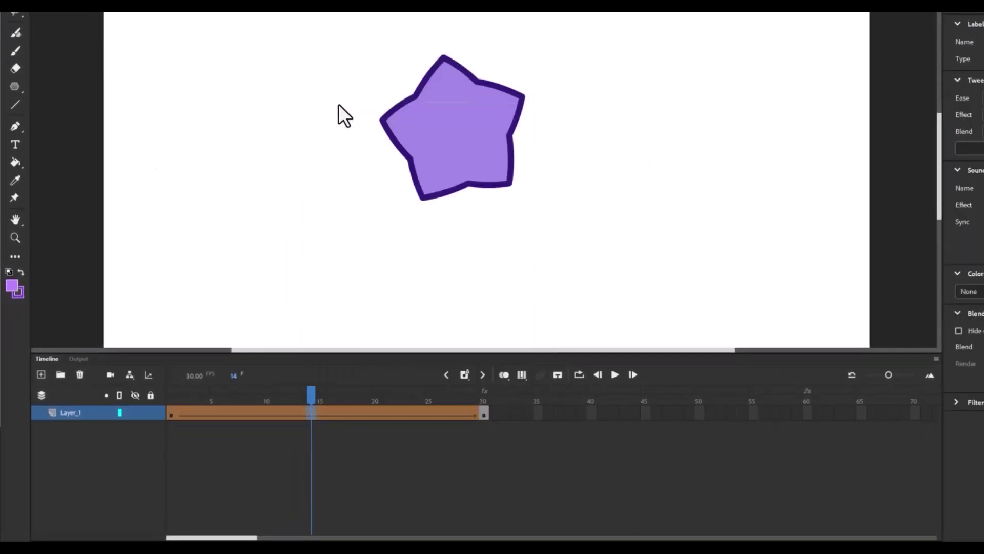
key(Return)
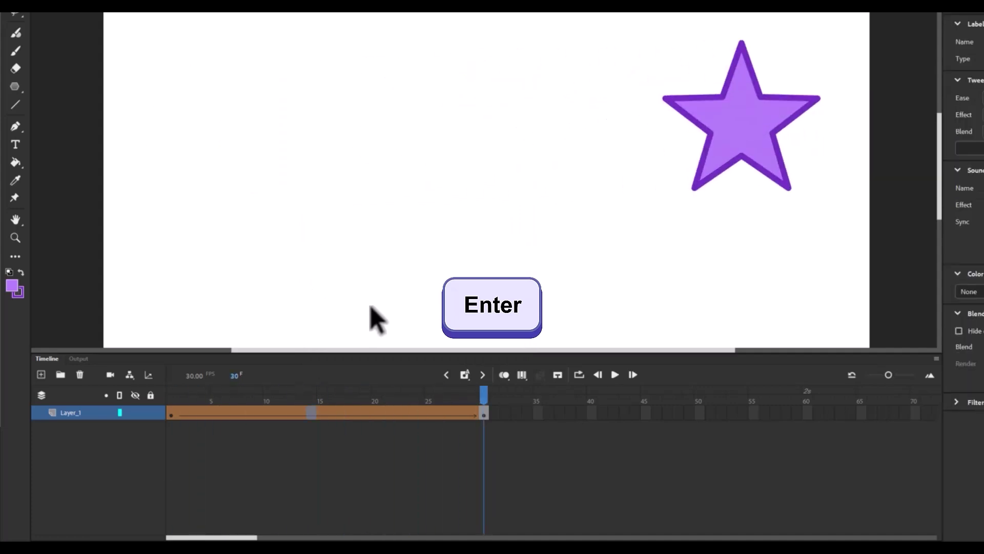
key(Return)
key(Return)
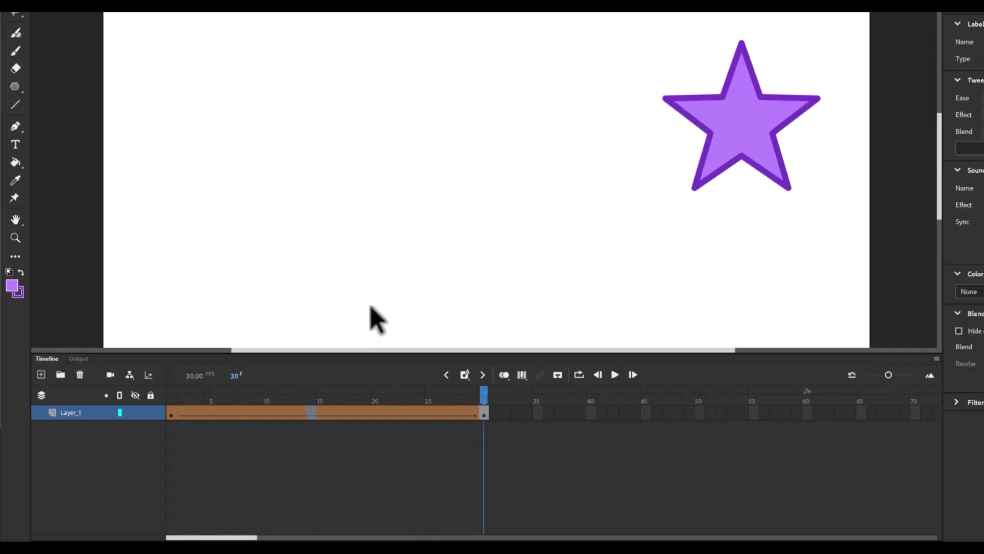
key(Return)
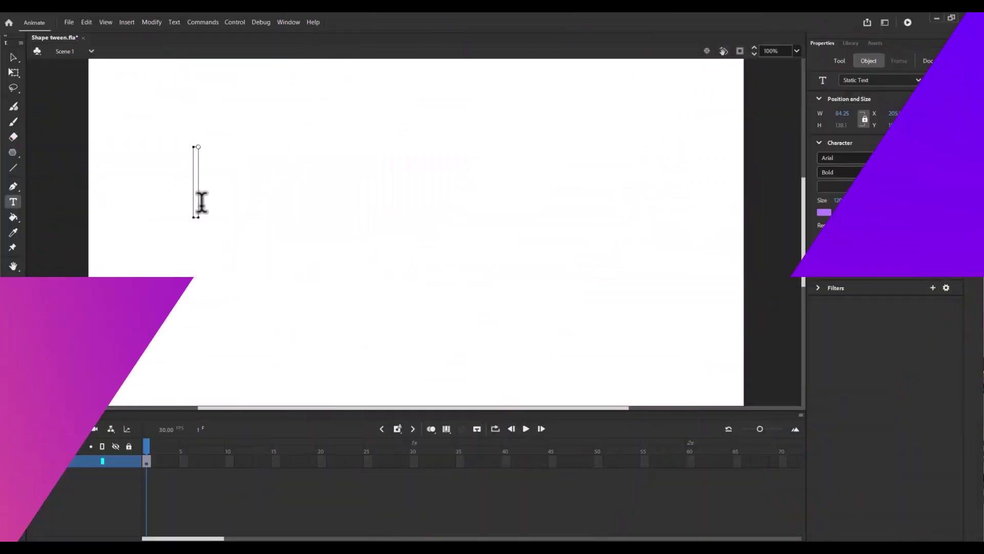
text(START)
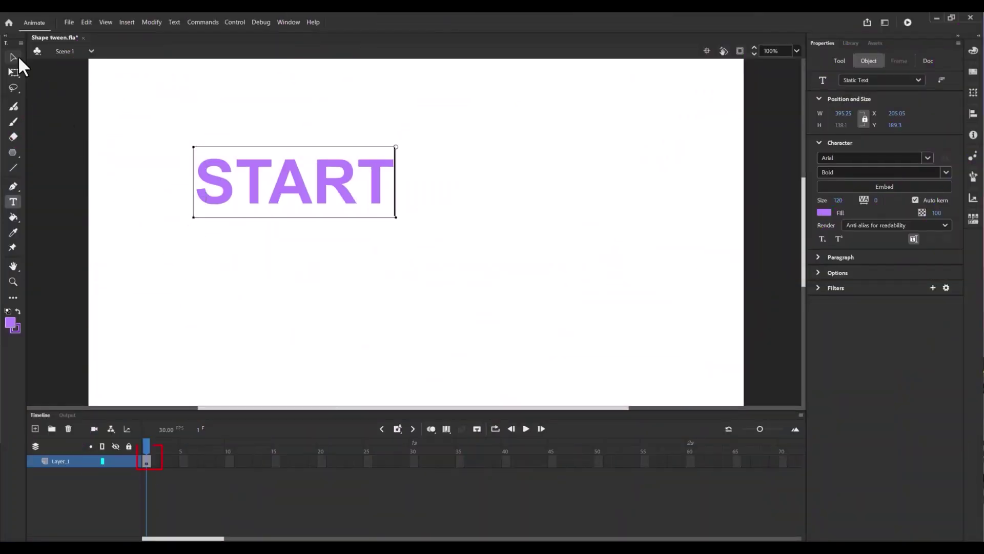
- Move the bold purple START text to the stage's left side and nudge it into place
click(14, 57)
mouse_move(261, 197)
mouse_down()
mouse_move(181, 223)
mouse_move(184, 238)
mouse_move(184, 222)
mouse_up()
key(F6)
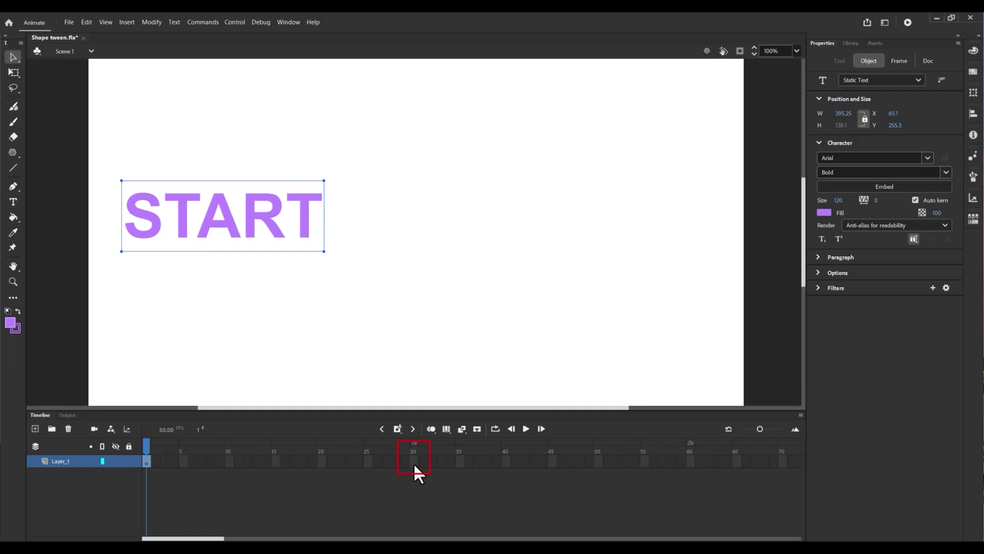
- Insert a keyframe at frame 30 that keeps the START text
click(415, 463)
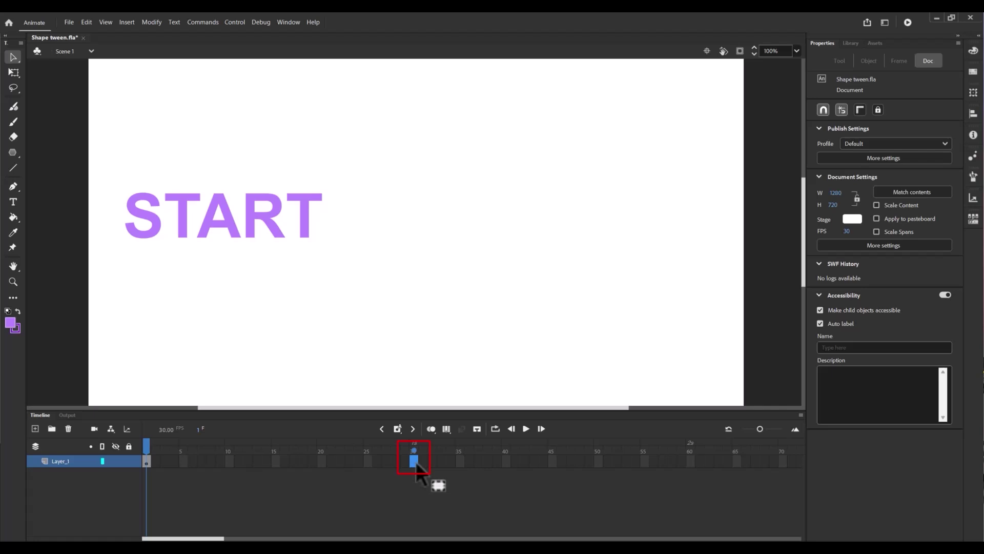
right_click(415, 462)
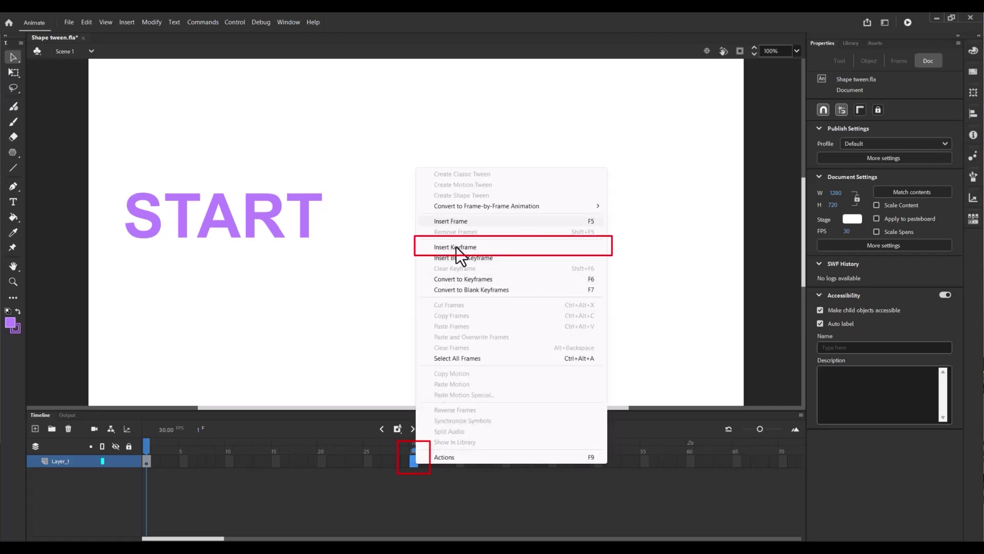
click(460, 247)
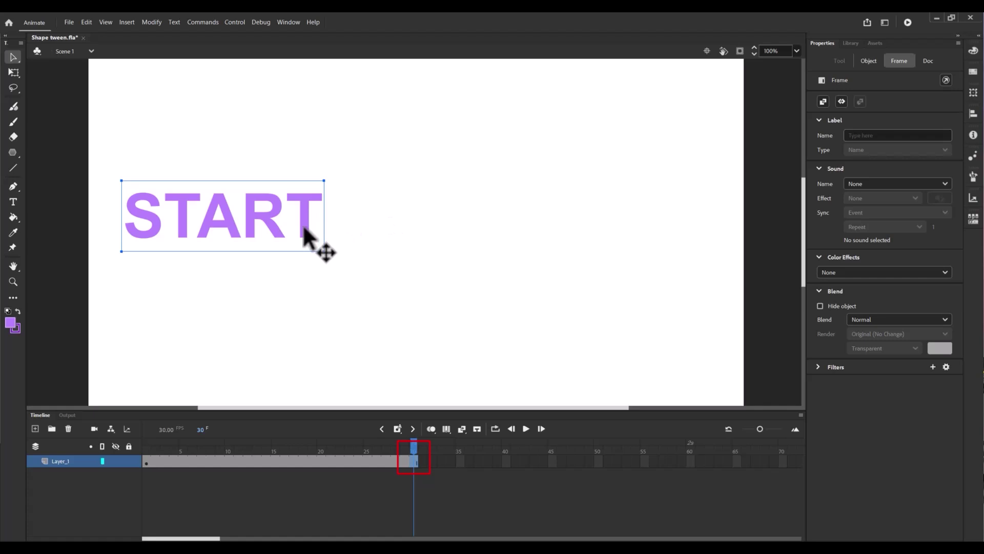
- Change the frame-30 text to END and move it to the stage's right
drag(308, 237, 656, 235)
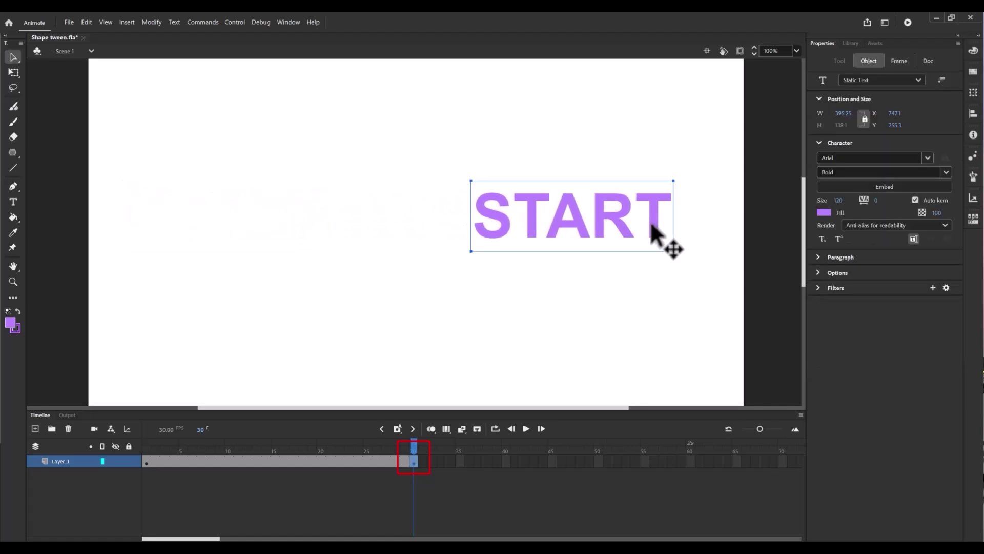
double_click(528, 224)
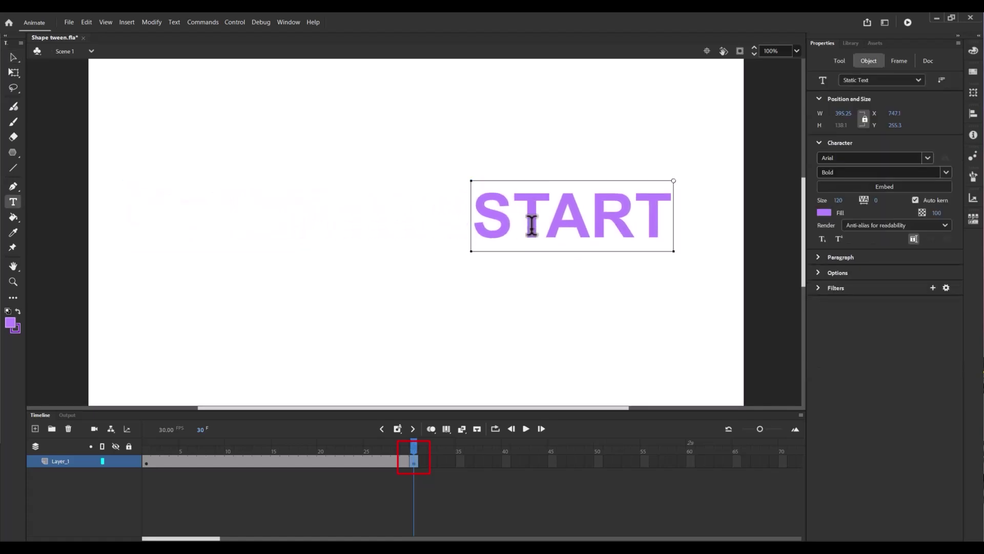
text(END)
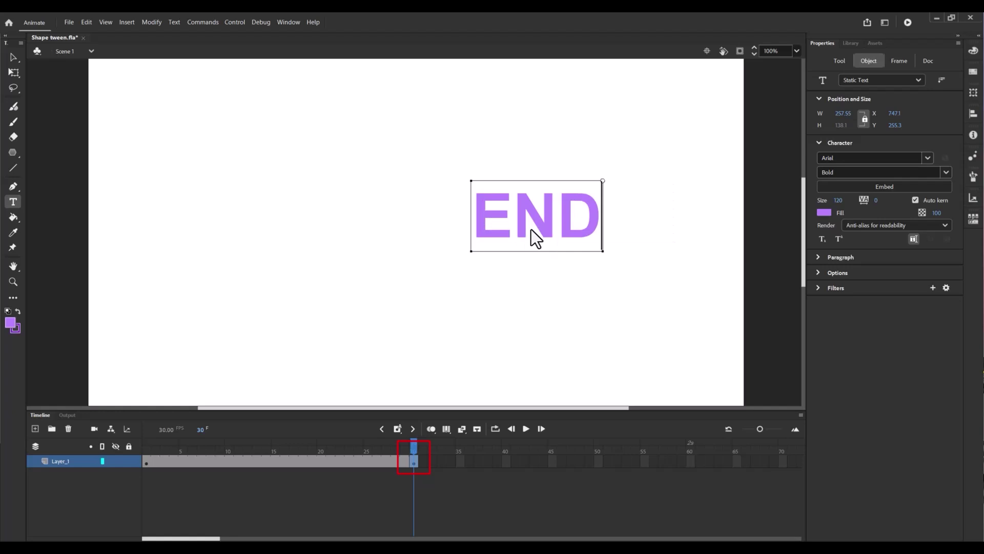
text(v)
drag(489, 231, 614, 239)
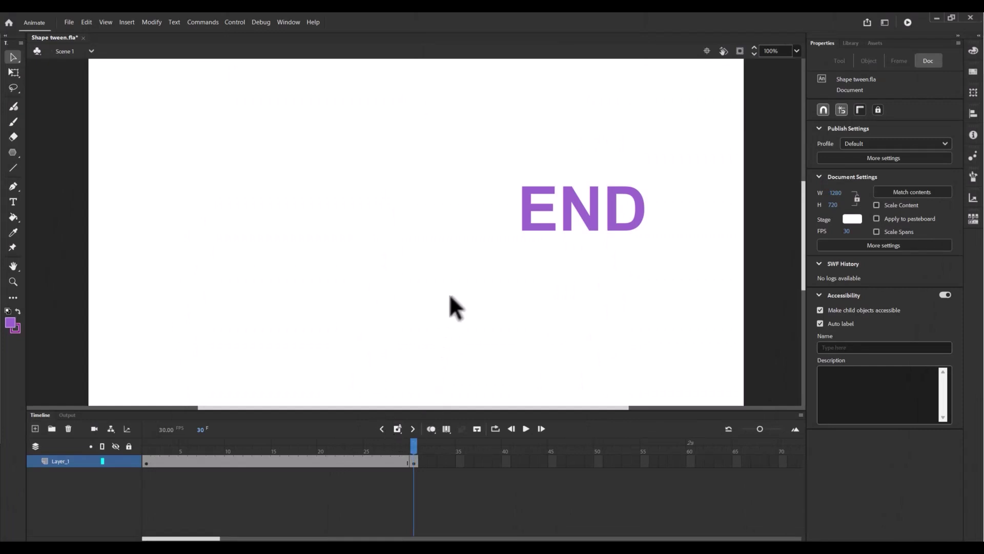
drag(500, 167, 663, 265)
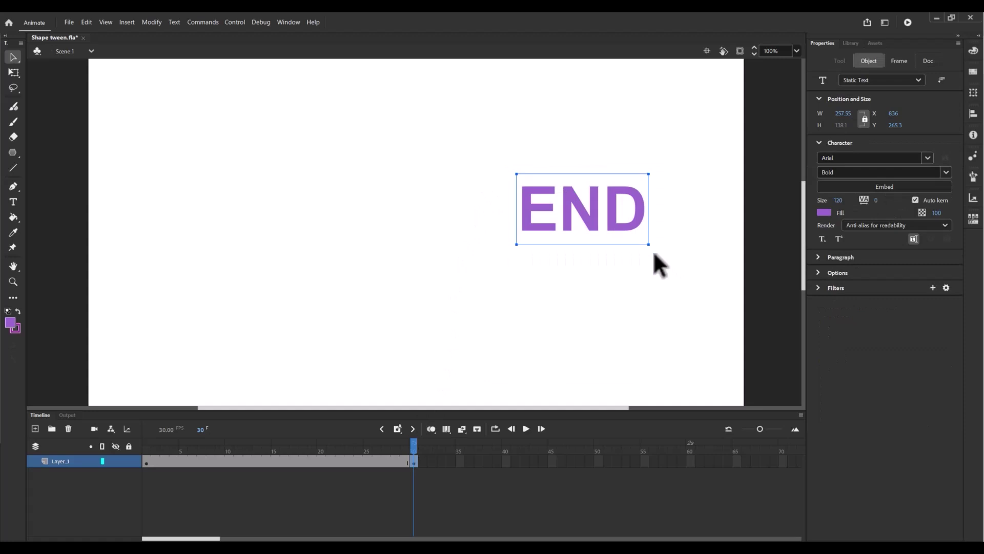
- Select the START text and apply Break Apart twice to turn it into filled shapes
right_click(623, 238)
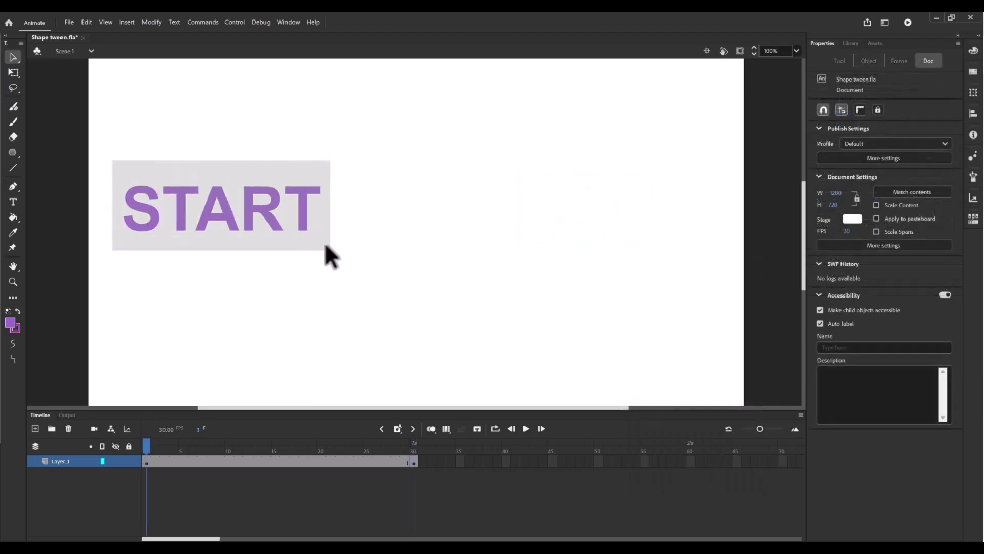
drag(209, 180, 324, 243)
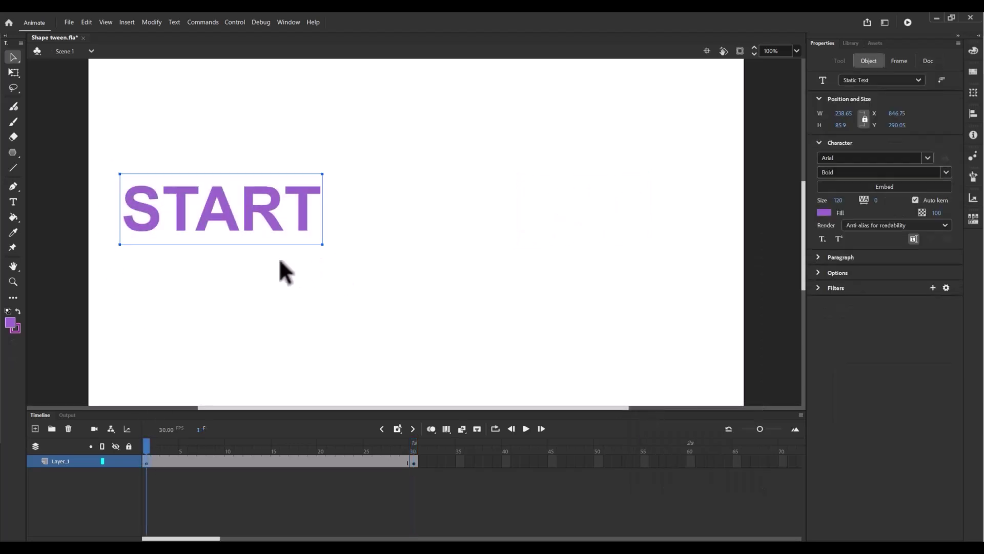
click(151, 23)
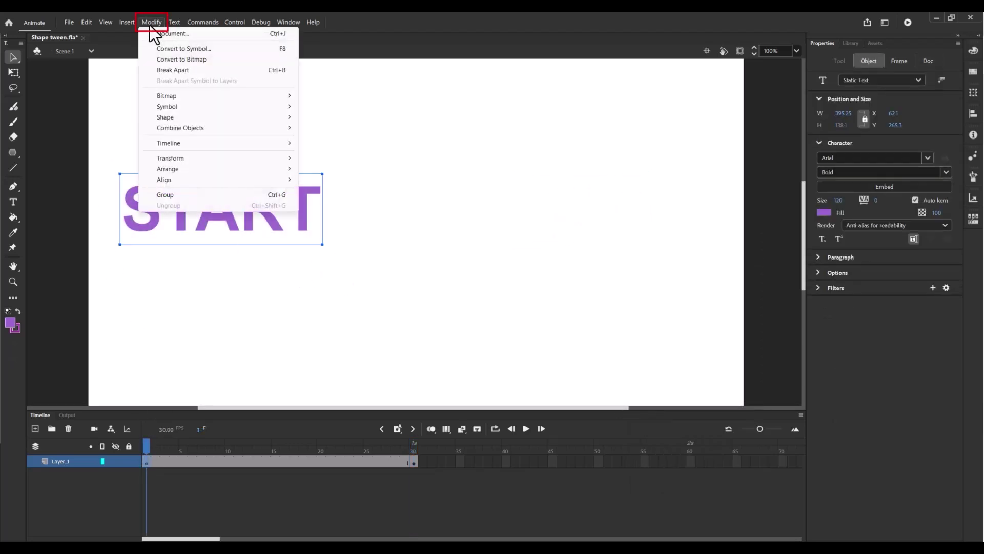
click(176, 73)
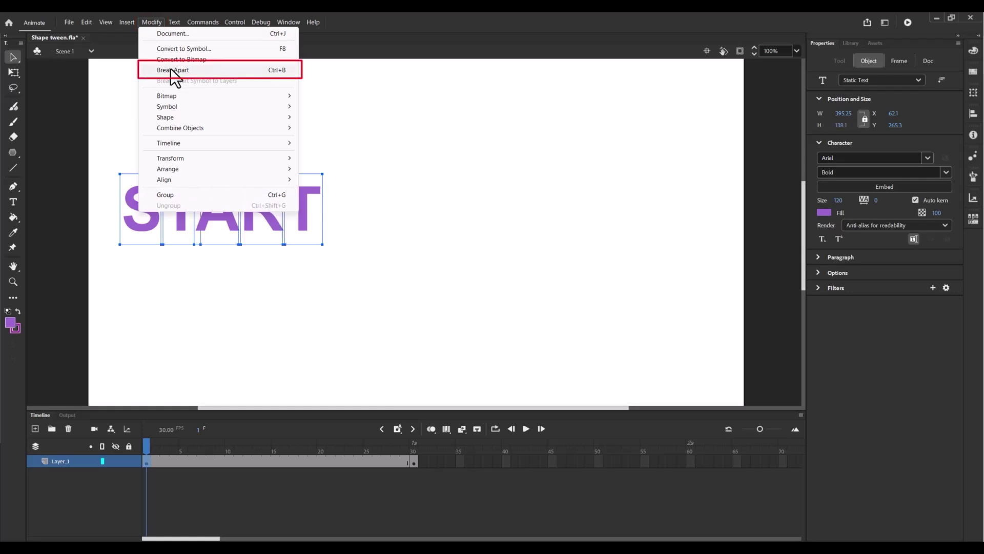
click(175, 71)
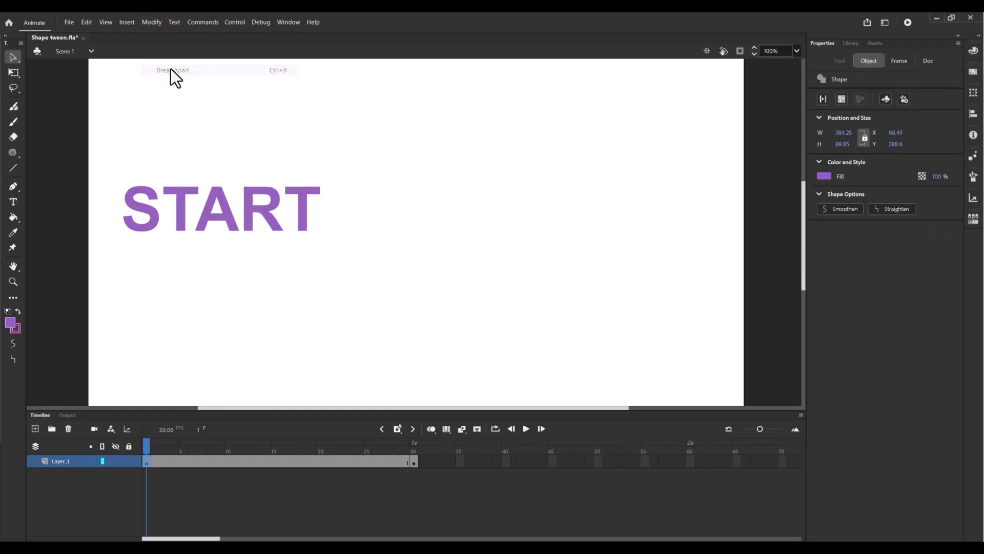
click(233, 244)
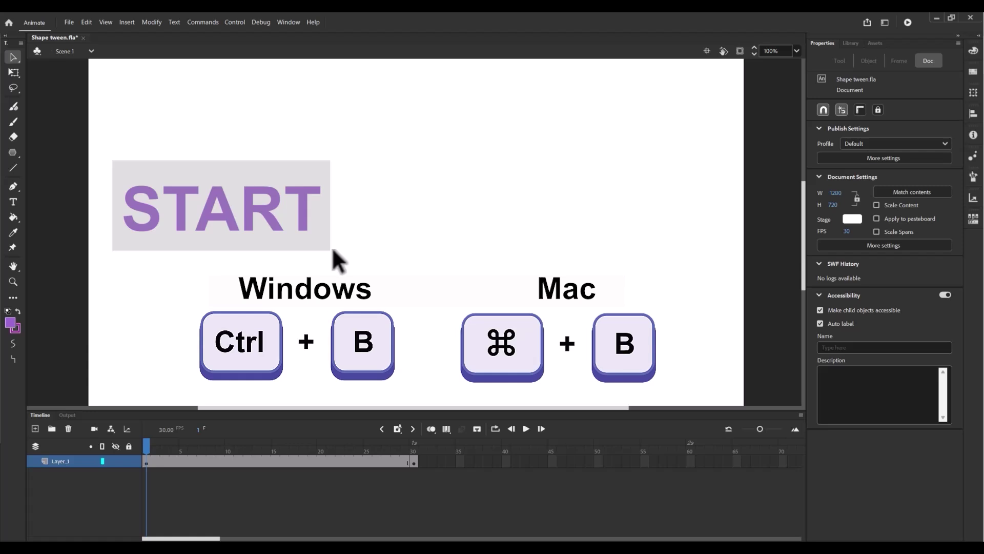
key(ctrl+b)
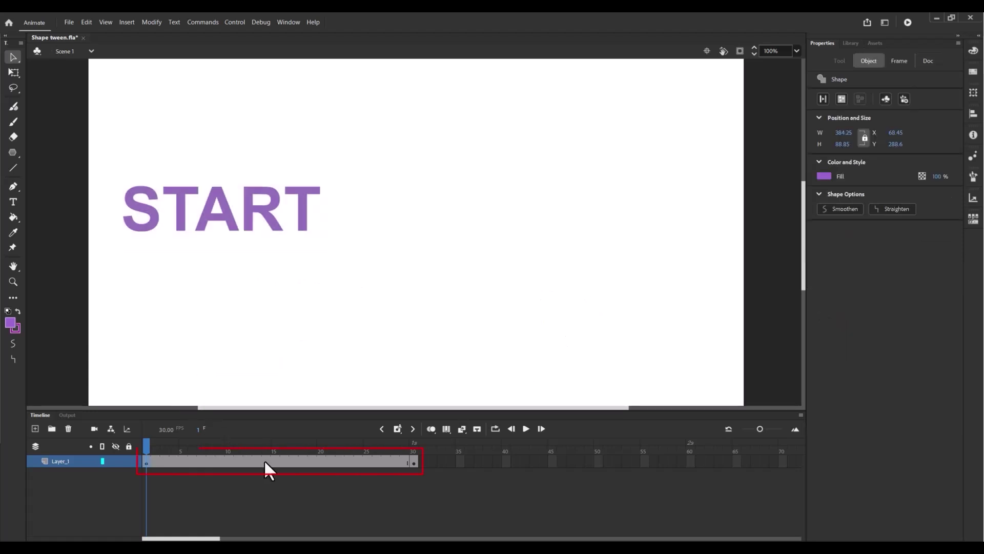
- Add a shape tween across frames 1–30 and preview the START-to-END morph twice
right_click(264, 459)
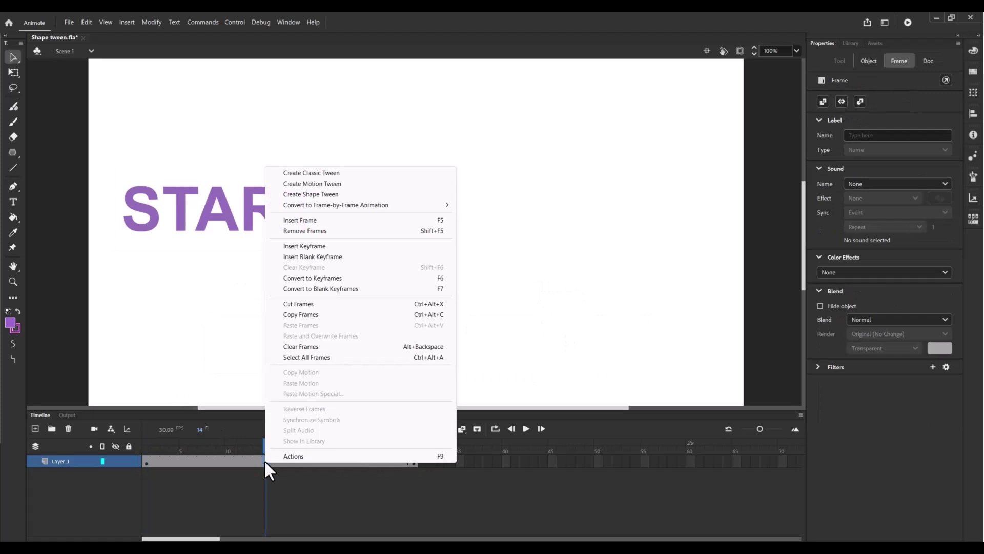
click(293, 196)
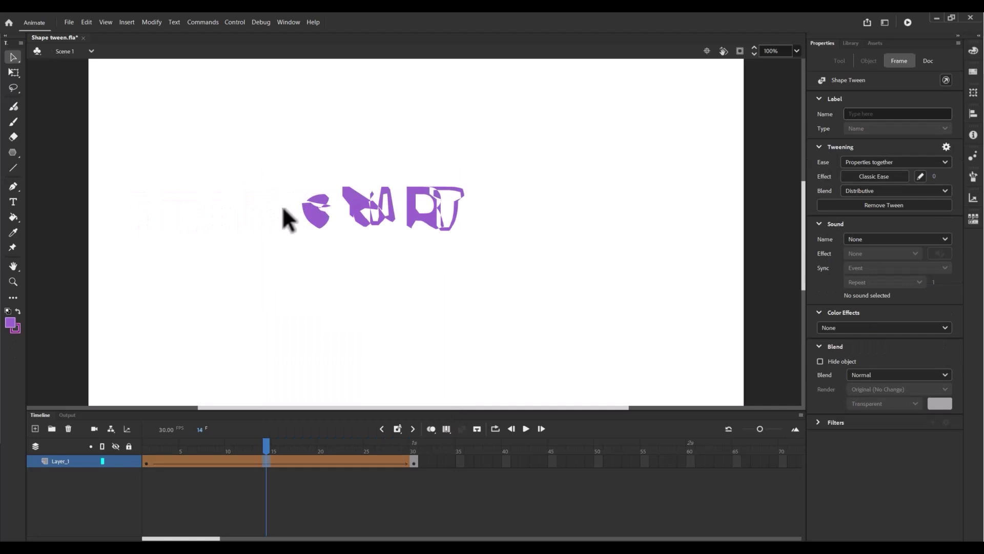
click(526, 429)
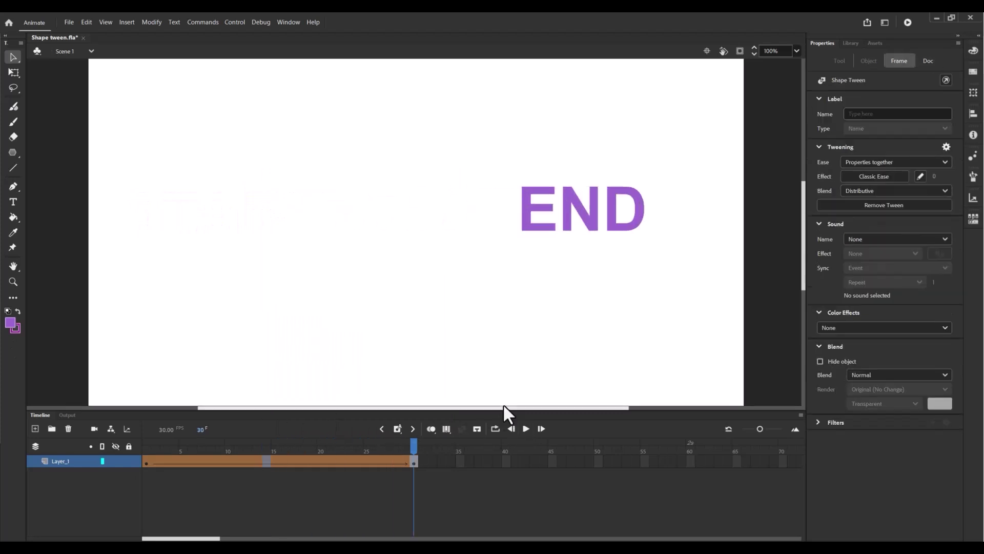
key(Return)
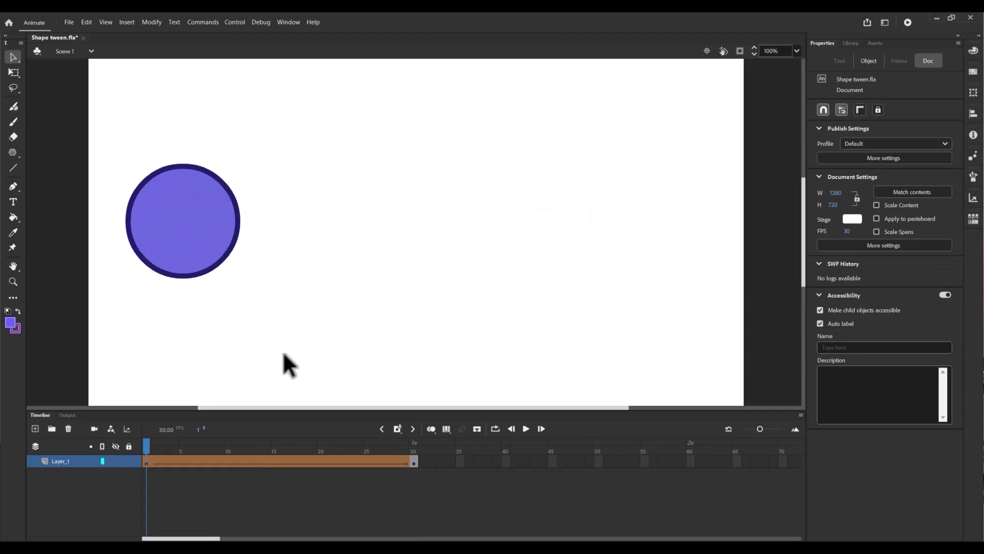
- Apply a Quint ease-out preset to the circle-to-star tween and play it
click(275, 462)
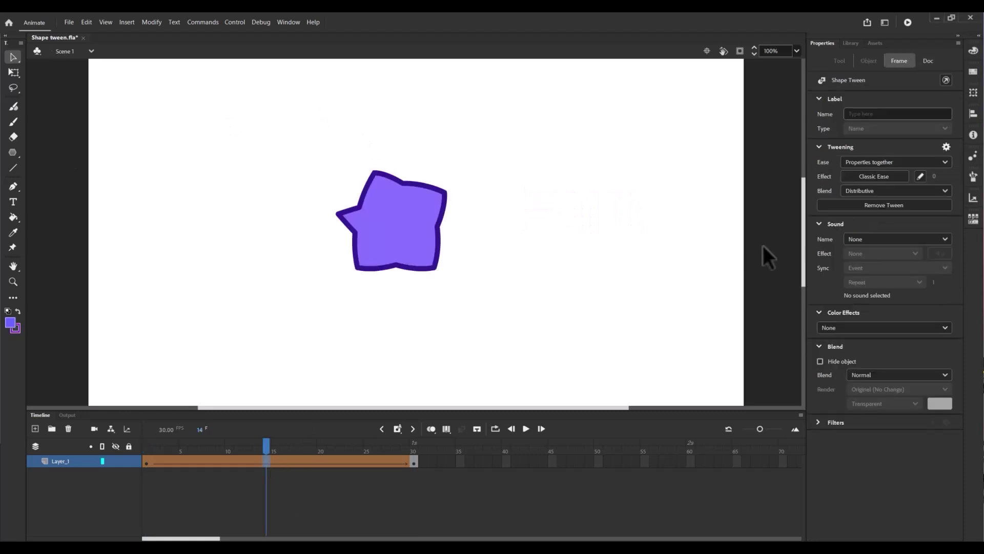
click(873, 177)
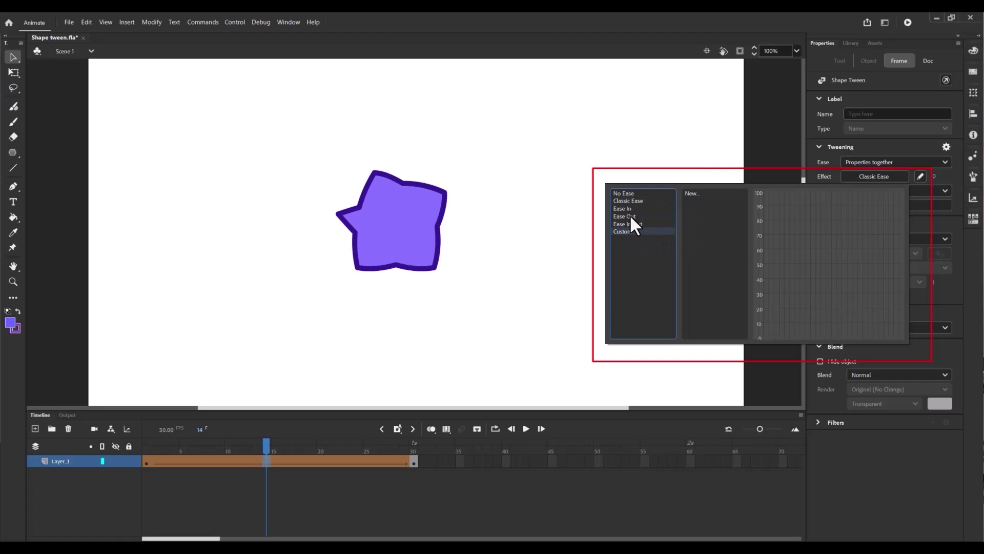
double_click(690, 217)
key(Return)
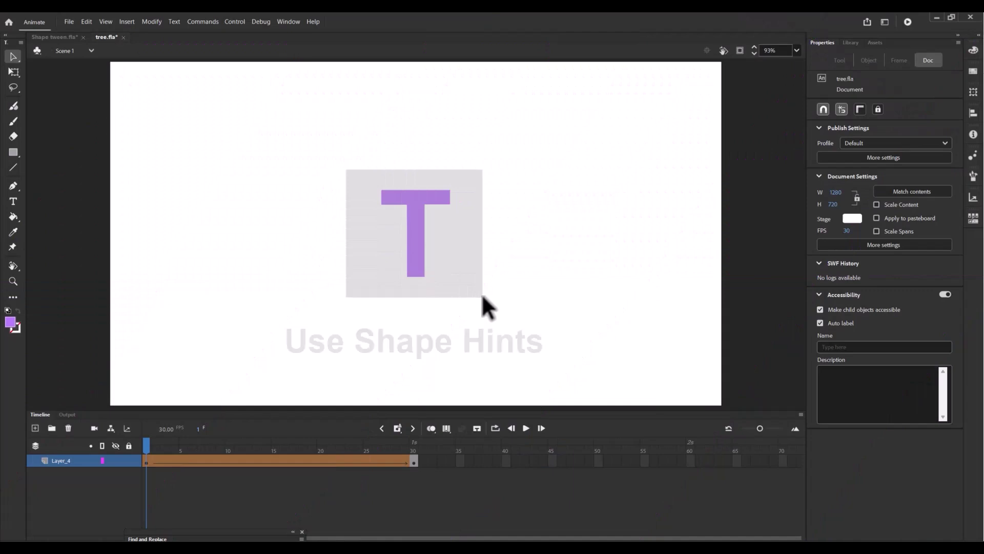
- Add a shape hint under the T crossbar's left corner and check it on the tree keyframe
drag(482, 292, 481, 292)
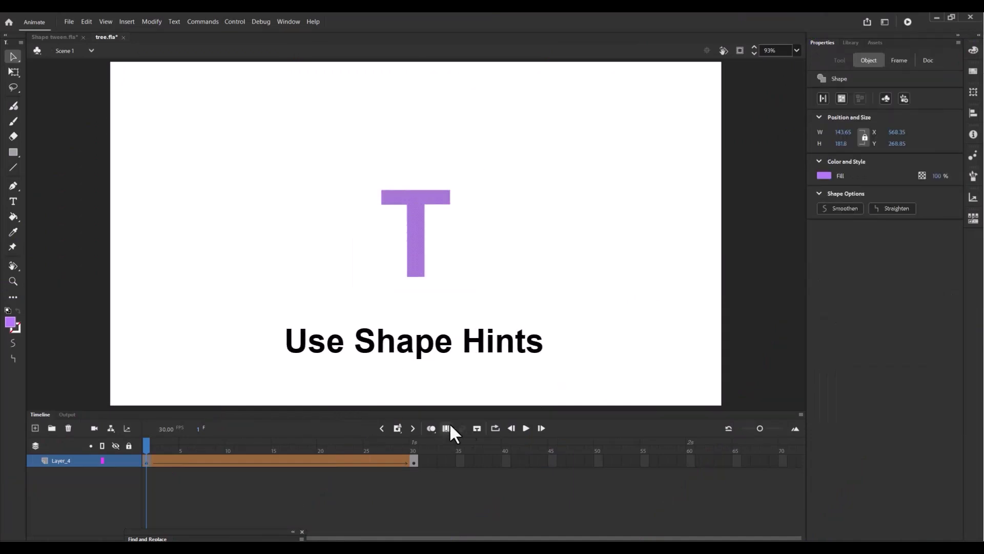
click(528, 427)
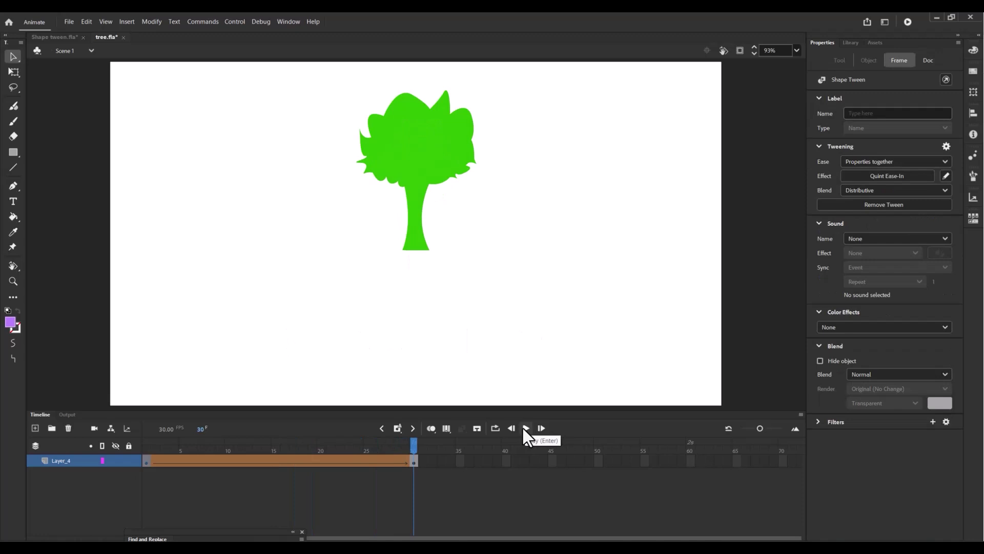
click(151, 21)
mouse_move(221, 151)
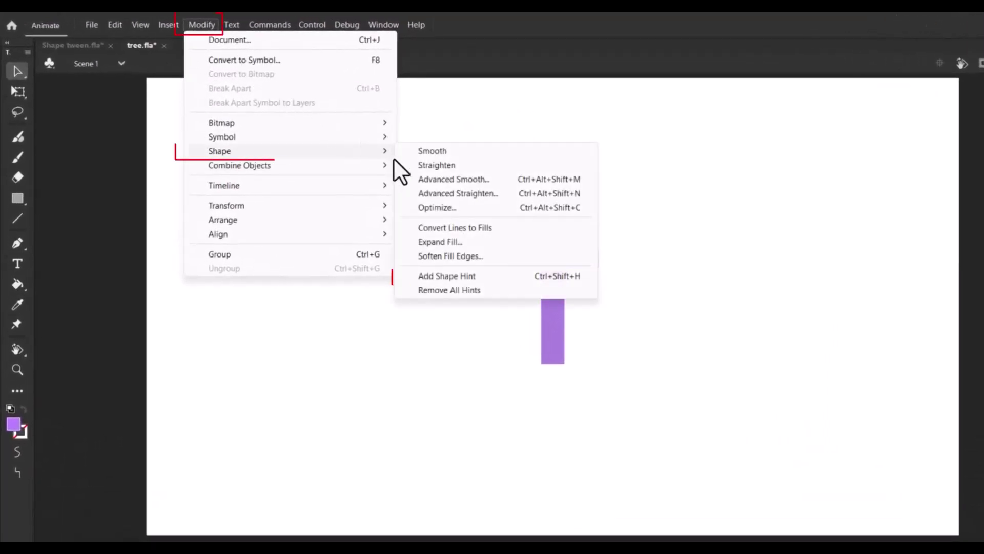
click(495, 279)
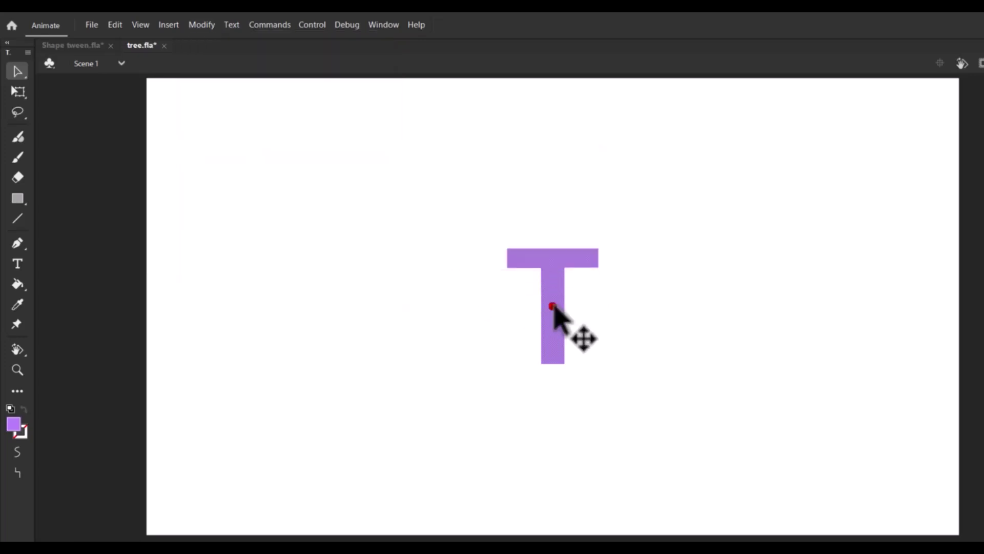
drag(552, 306, 540, 268)
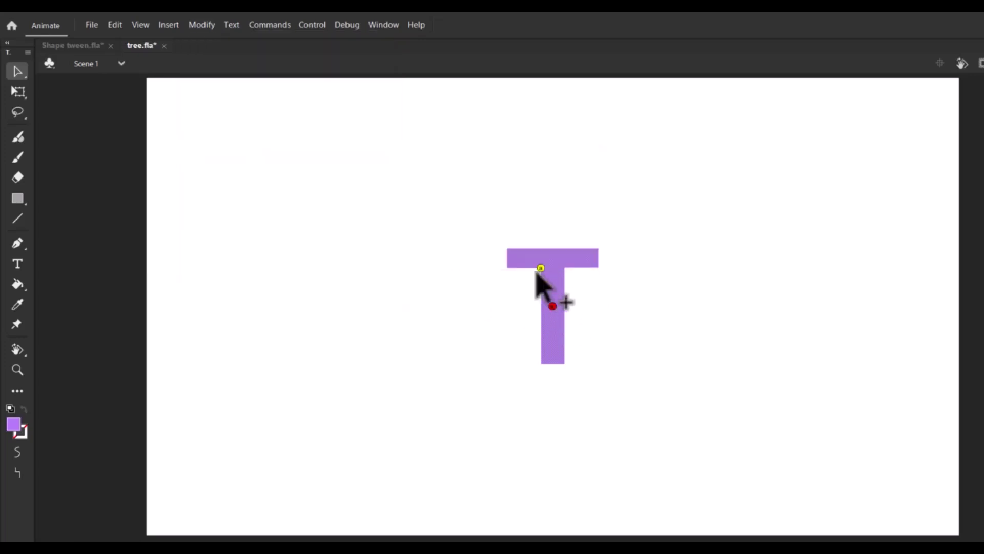
key(period)
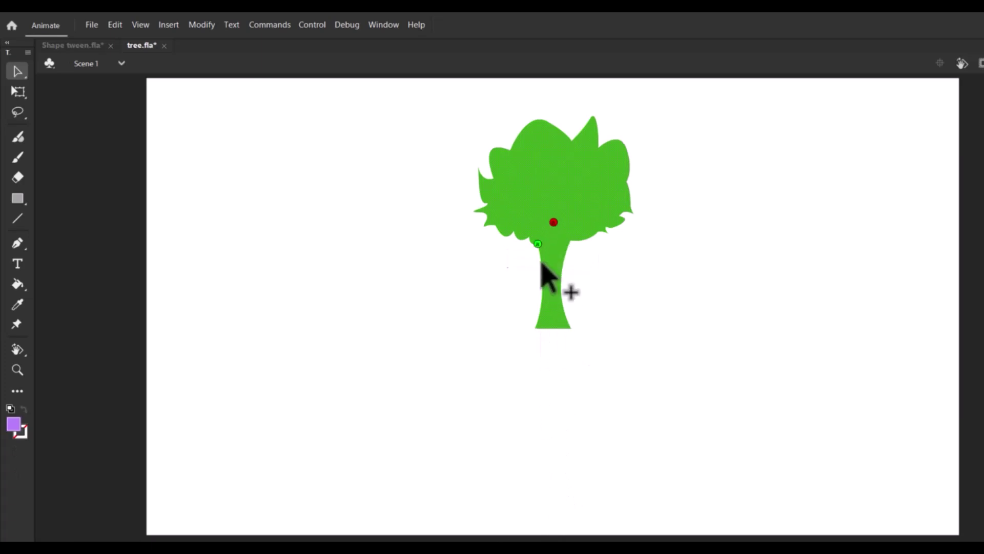
key(comma)
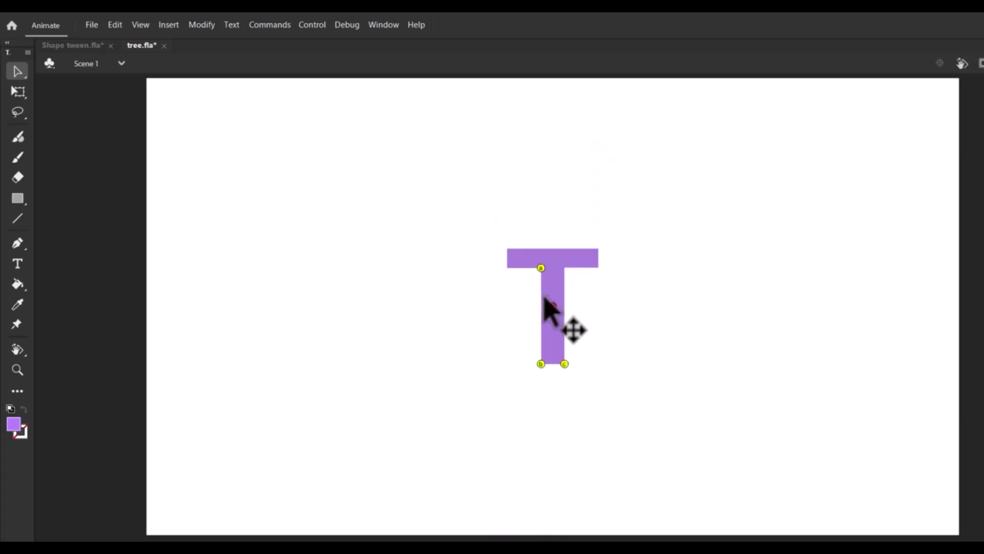
- Place a hint under the crossbar's right corner, match hint d on the trunk, and play the morph
drag(552, 306, 564, 267)
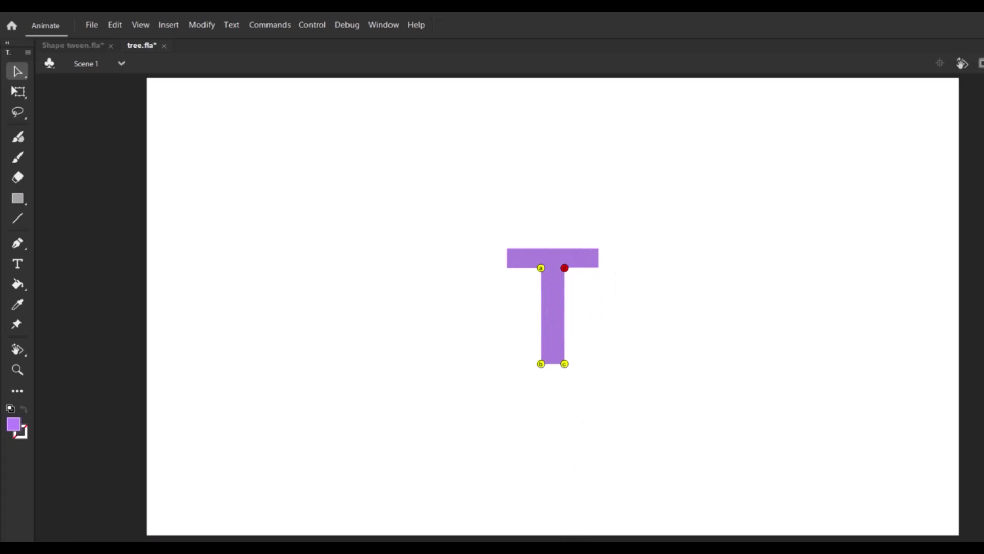
key(period)
drag(547, 224, 570, 243)
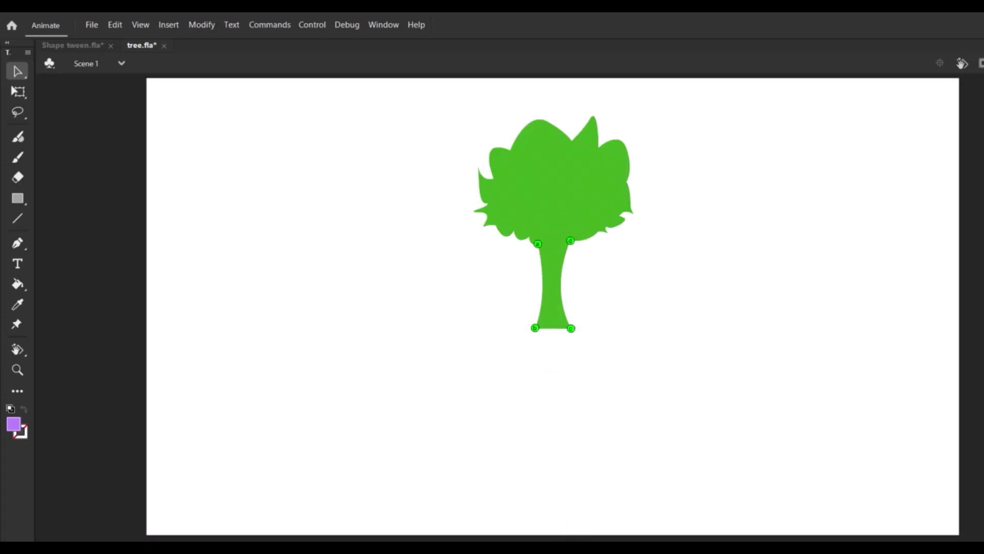
key(comma)
key(comma)
key(Return)
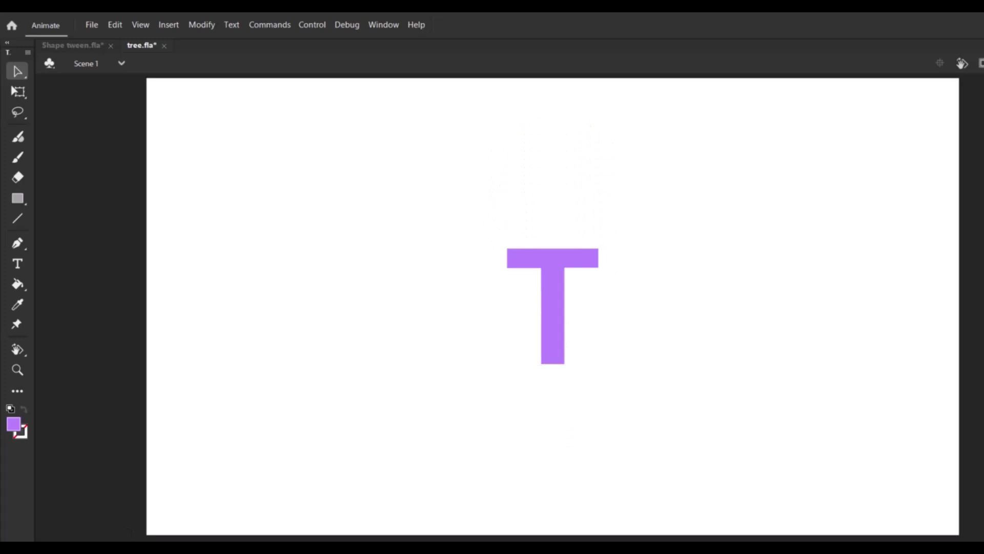